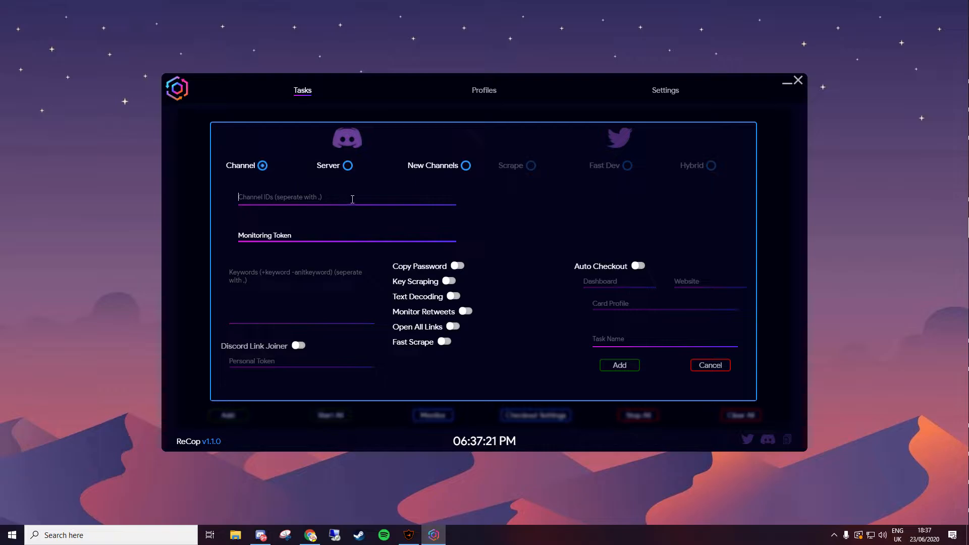
pyautogui.hotkey('ctrl', 'v')
pyautogui.click(289, 250)
pyautogui.write('1')
pyautogui.click(341, 220)
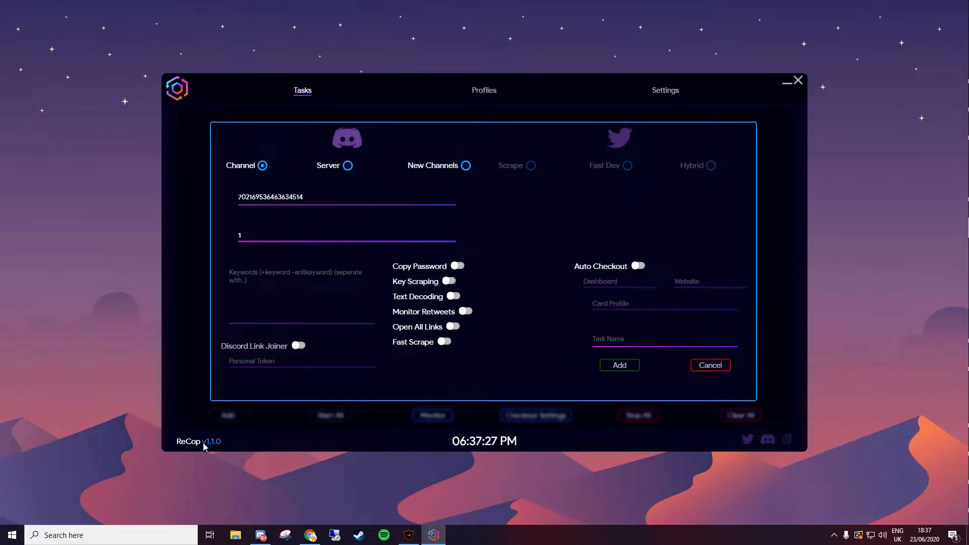
pyautogui.click(638, 265)
pyautogui.click(626, 283)
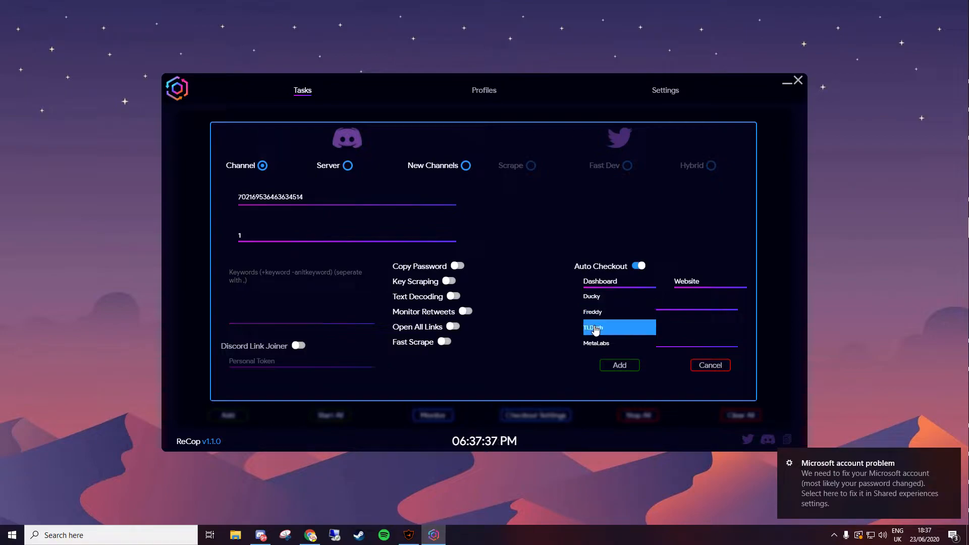
# - Try the Ducky, Freddy and TLDash dashboards and view their website options
pyautogui.click(608, 312)
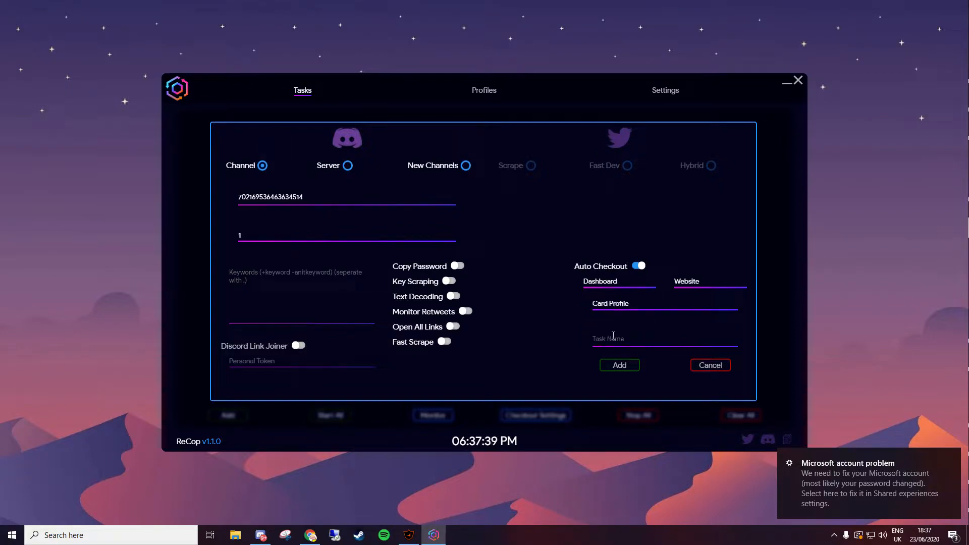
pyautogui.click(612, 287)
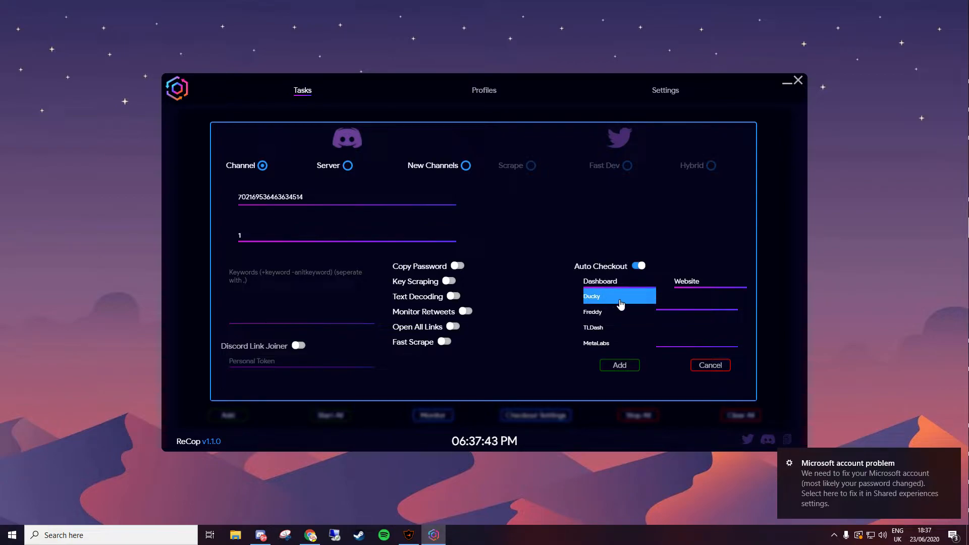
pyautogui.click(620, 302)
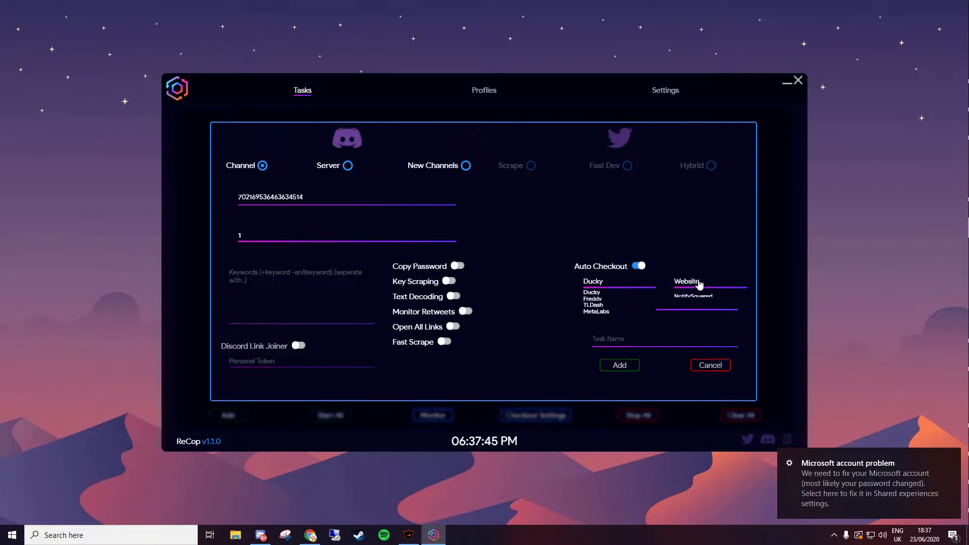
pyautogui.click(694, 283)
pyautogui.click(619, 283)
pyautogui.click(612, 310)
pyautogui.click(688, 291)
pyautogui.click(620, 283)
pyautogui.click(612, 328)
pyautogui.click(695, 282)
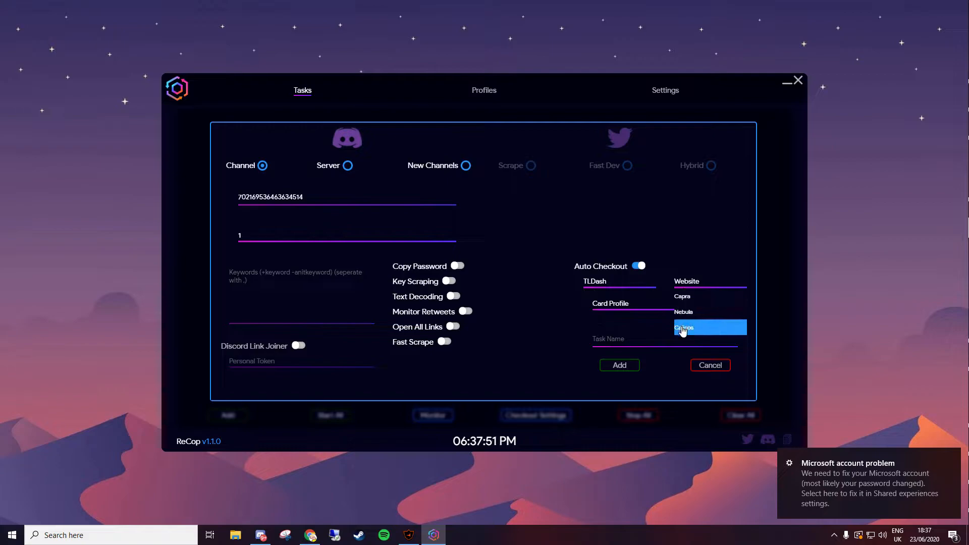
# - Set card profile FAKE, dashboard Ducky and website NotifySquared, and enable Copy Password
pyautogui.click(617, 305)
pyautogui.click(625, 305)
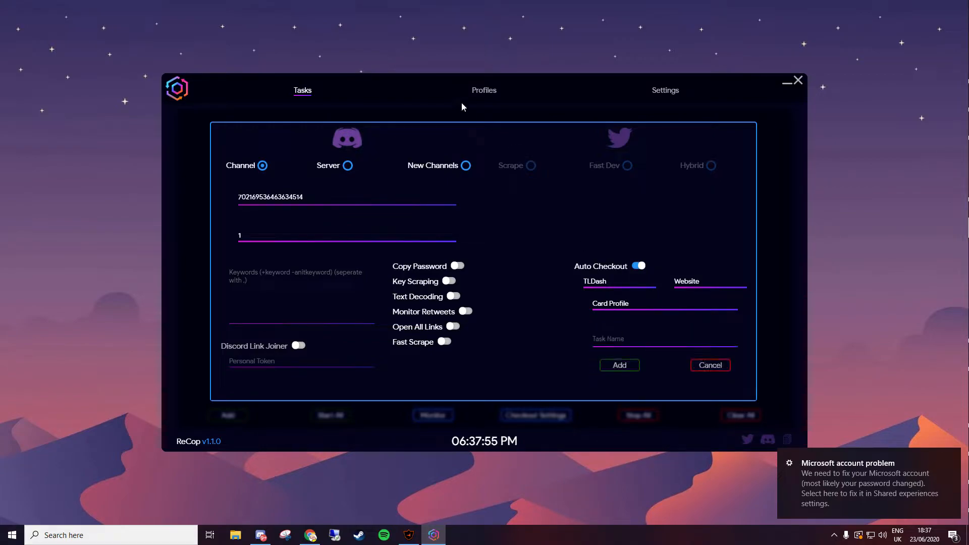
pyautogui.click(620, 283)
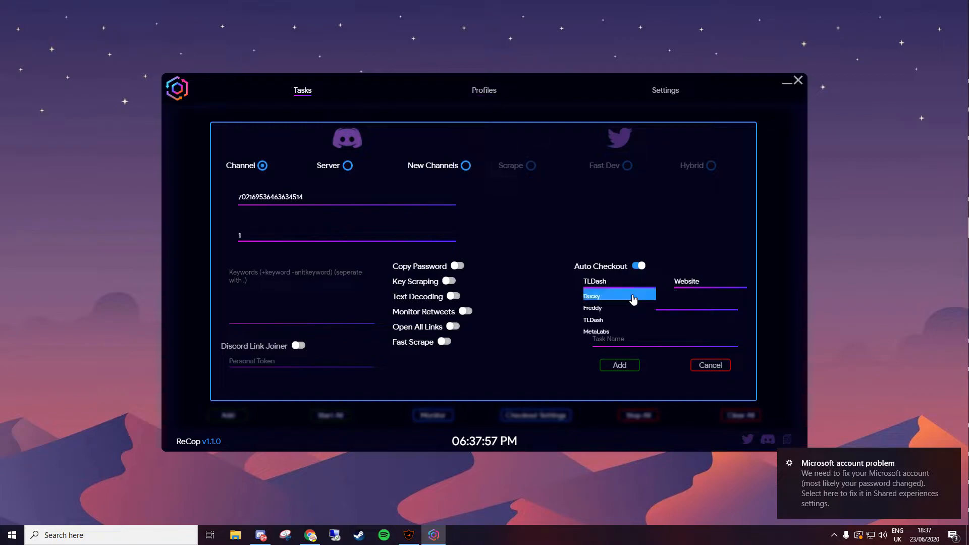
pyautogui.click(620, 338)
pyautogui.moveTo(606, 281)
pyautogui.click(601, 299)
pyautogui.click(691, 297)
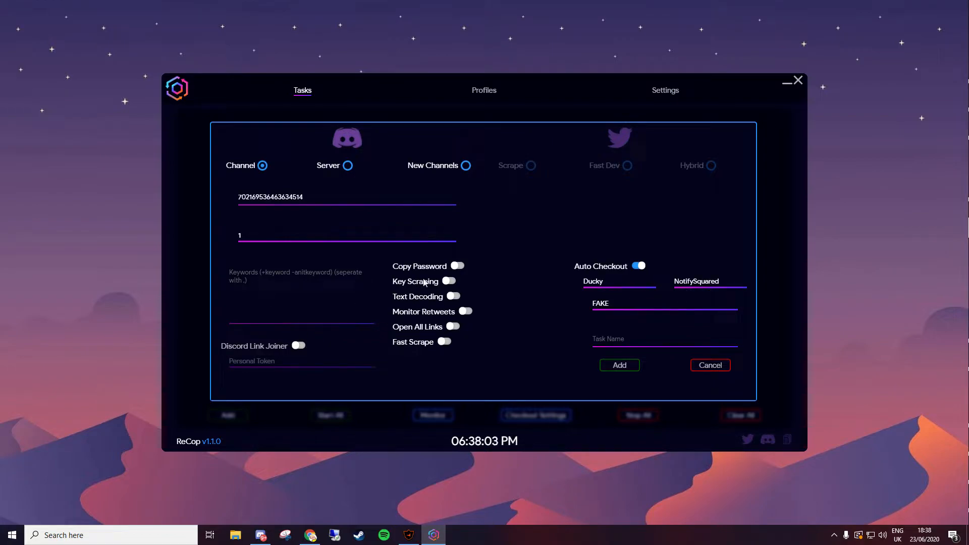
pyautogui.click(459, 266)
# - Enter keyword +http, enable Key Scraping, name the task 1 and add it
pyautogui.click(265, 277)
pyautogui.write('+http')
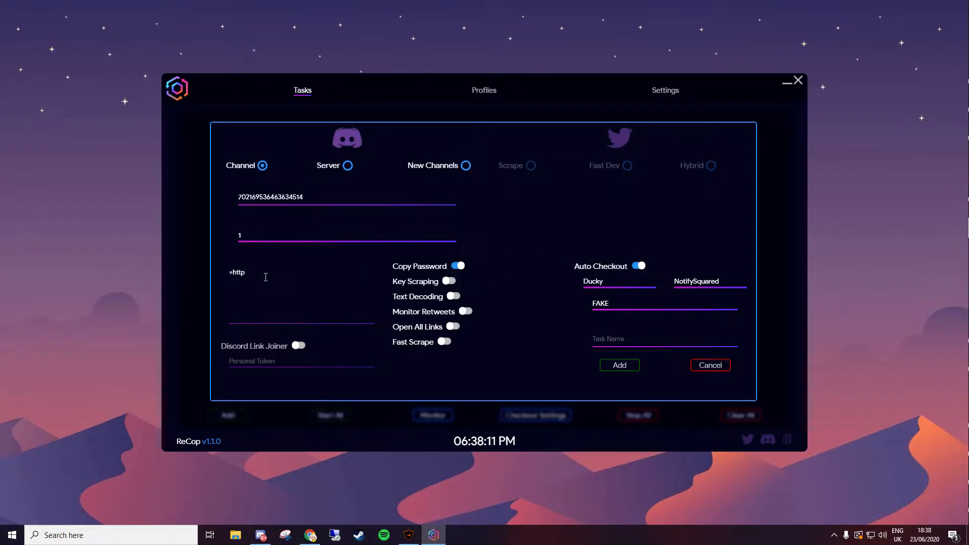
pyautogui.click(448, 282)
pyautogui.click(660, 342)
pyautogui.write('1')
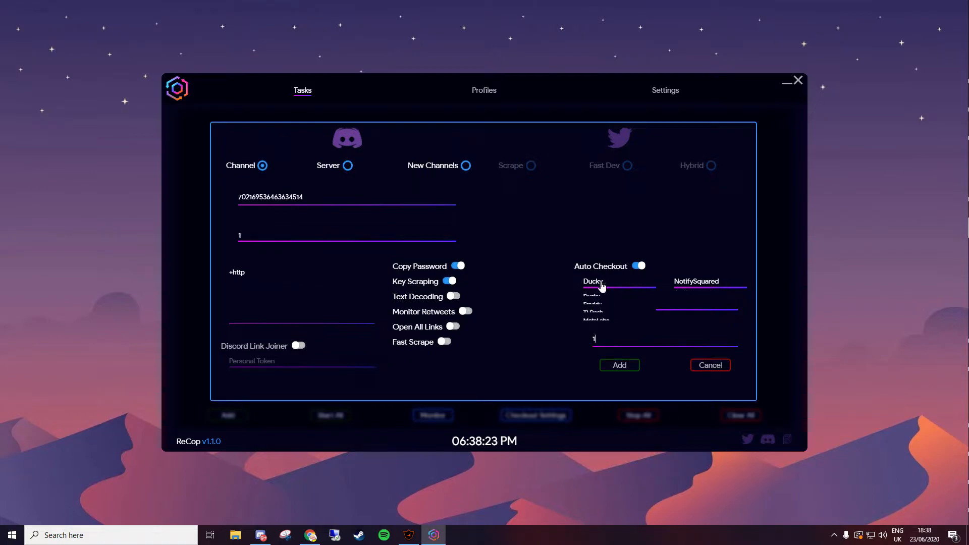
pyautogui.click(619, 366)
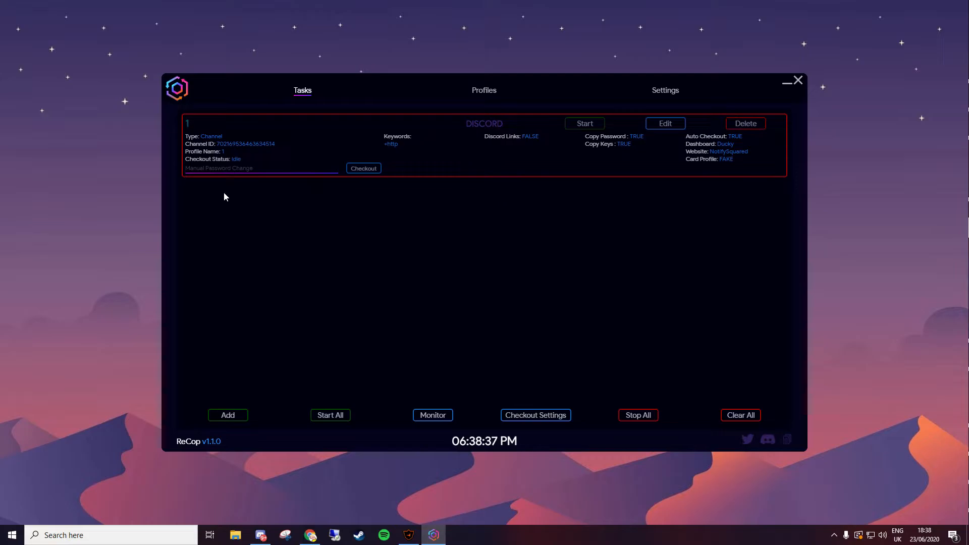
# - Bring up the Checkout Settings panel below task 1
pyautogui.click(252, 171)
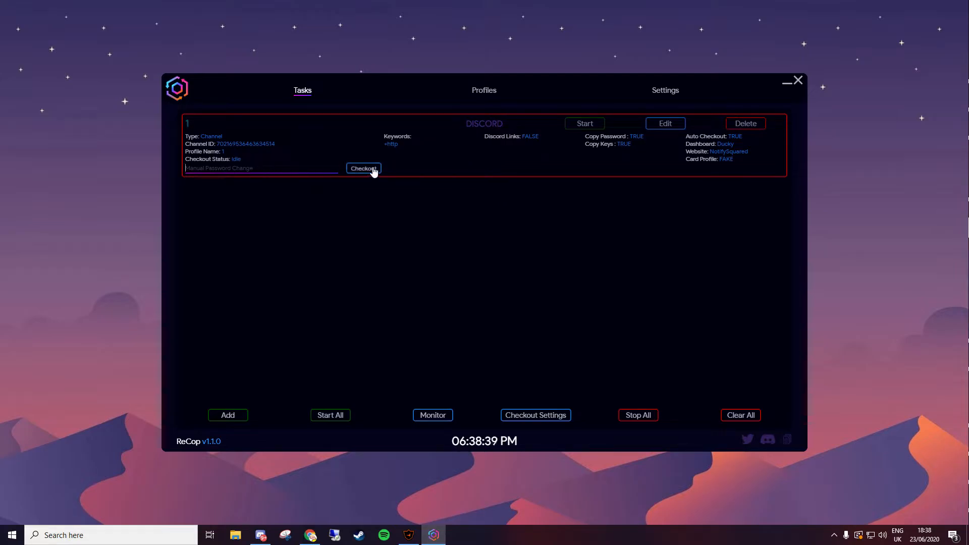
pyautogui.click(536, 415)
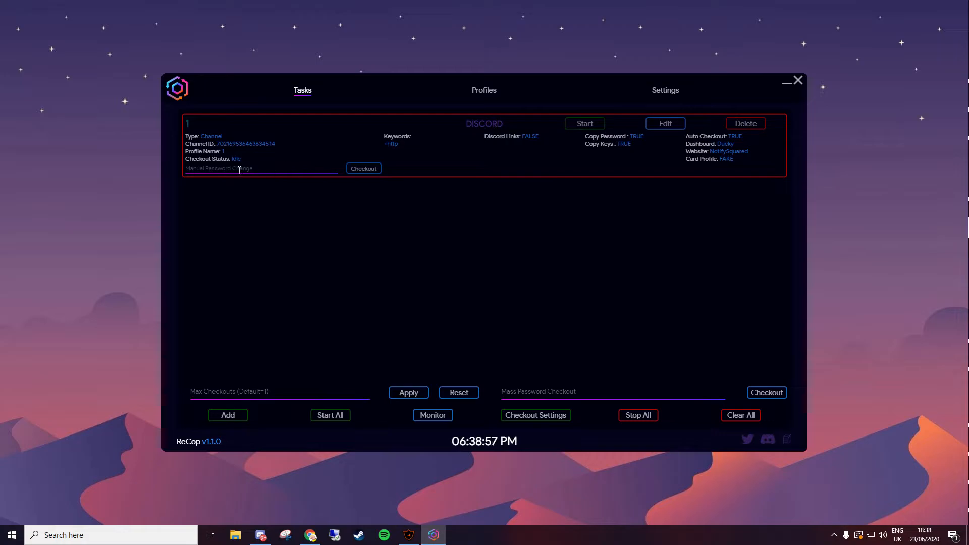
# - Set Max Checkouts to 20 and apply it
pyautogui.click(258, 391)
pyautogui.write('10')
pyautogui.press('BackSpace')
pyautogui.press('BackSpace')
pyautogui.write('20')
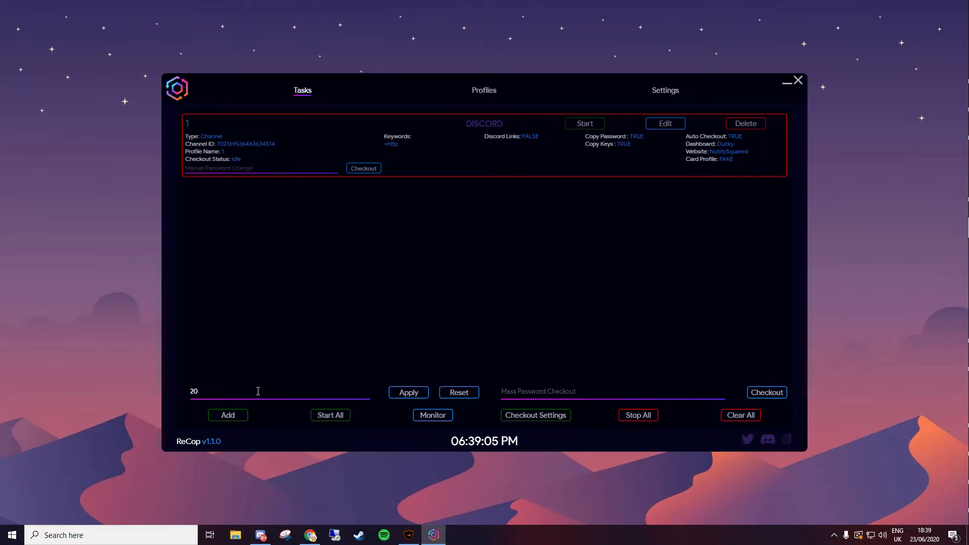
pyautogui.click(400, 393)
pyautogui.click(274, 173)
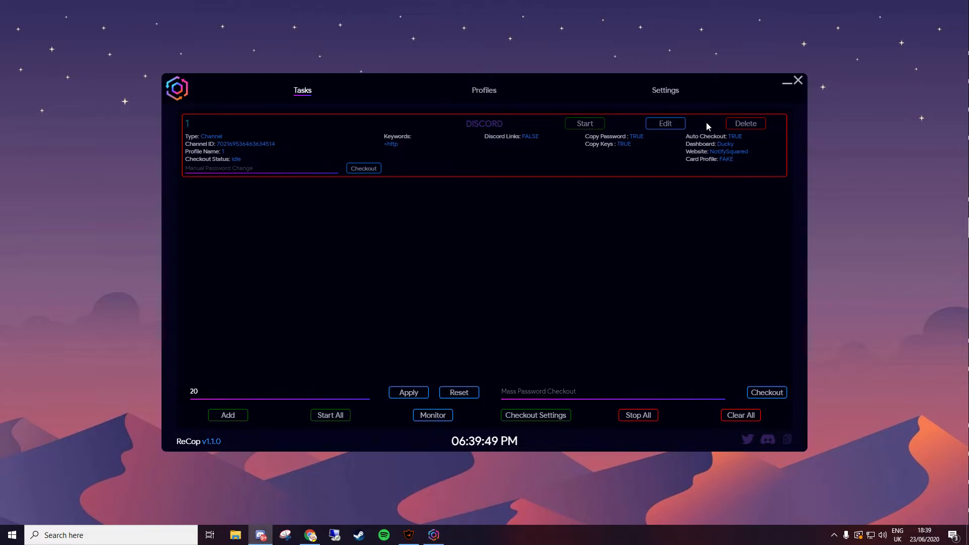
# - Start task 1 and place the main and Monitor windows side by side
pyautogui.click(588, 124)
pyautogui.moveTo(613, 80); pyautogui.dragTo(492, 68)
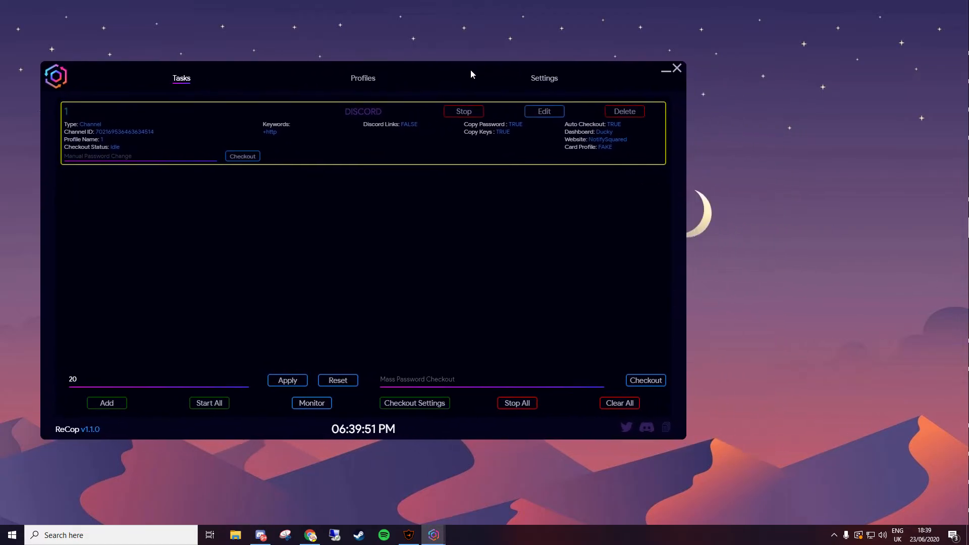
pyautogui.moveTo(433, 535)
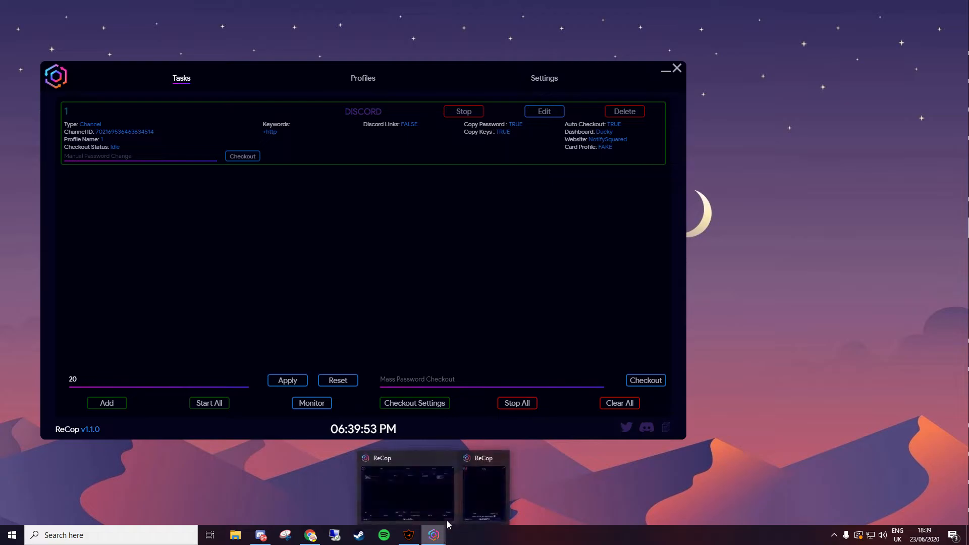
pyautogui.click(470, 509)
pyautogui.moveTo(540, 96); pyautogui.dragTo(865, 68)
pyautogui.moveTo(525, 76); pyautogui.dragTo(482, 69)
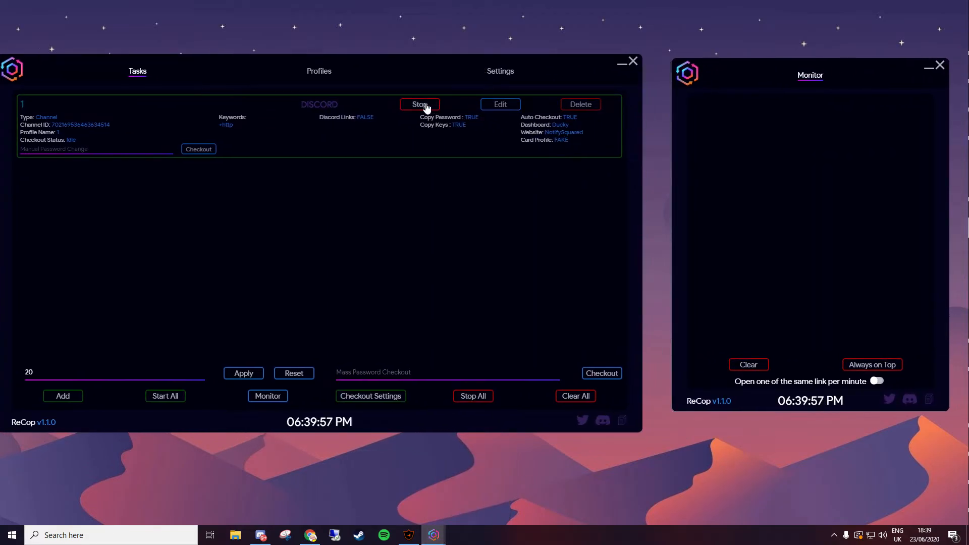
# - Edit task 1 to clear its keywords and use NotifySquared, then restart it
pyautogui.click(500, 105)
pyautogui.click(113, 257)
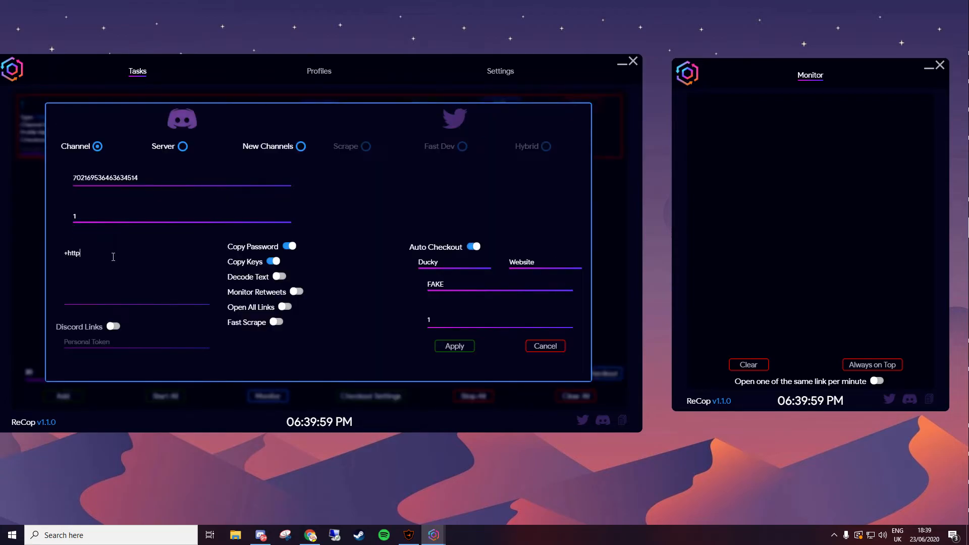
pyautogui.hotkey('ctrl', 'a')
pyautogui.press('BackSpace')
pyautogui.click(513, 268)
pyautogui.click(527, 276)
pyautogui.click(462, 347)
pyautogui.click(420, 109)
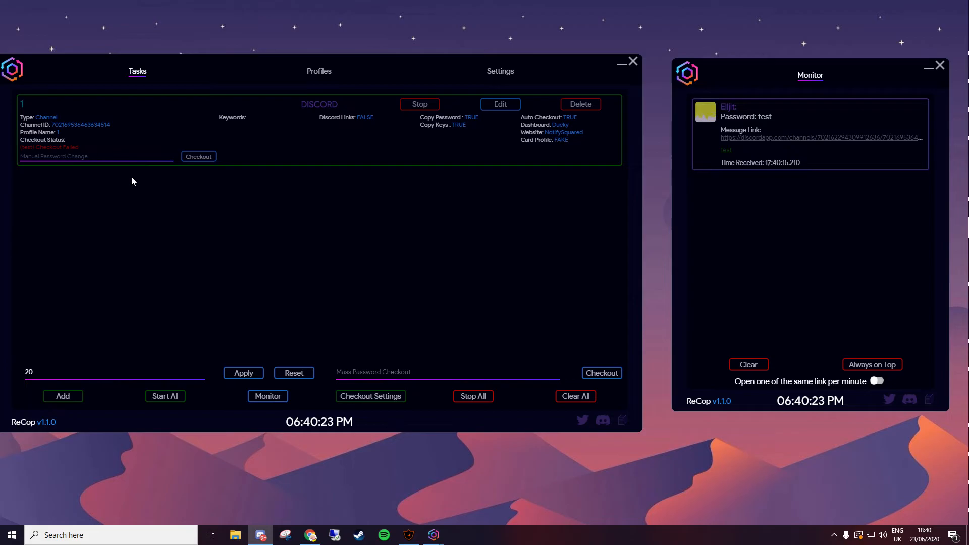
# - Create a new task for channel test with Monitoring Token 1 and Auto Checkout on
pyautogui.click(62, 396)
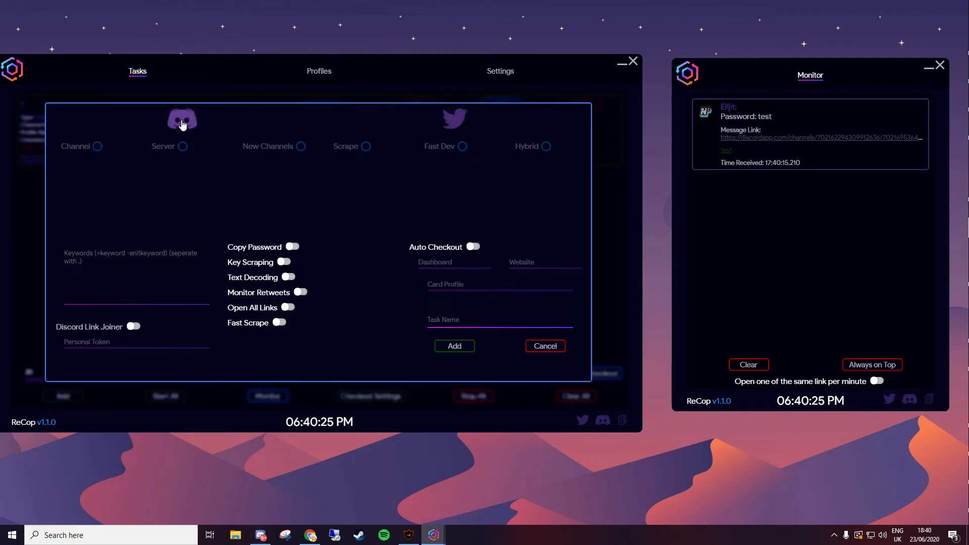
pyautogui.click(113, 179)
pyautogui.write('test')
pyautogui.click(107, 236)
pyautogui.click(107, 233)
pyautogui.click(473, 246)
# - Choose Ducky, NotifySquared and FAKE, name the task 2, add it and start it
pyautogui.click(440, 264)
pyautogui.click(440, 276)
pyautogui.click(532, 263)
pyautogui.click(532, 277)
pyautogui.click(454, 285)
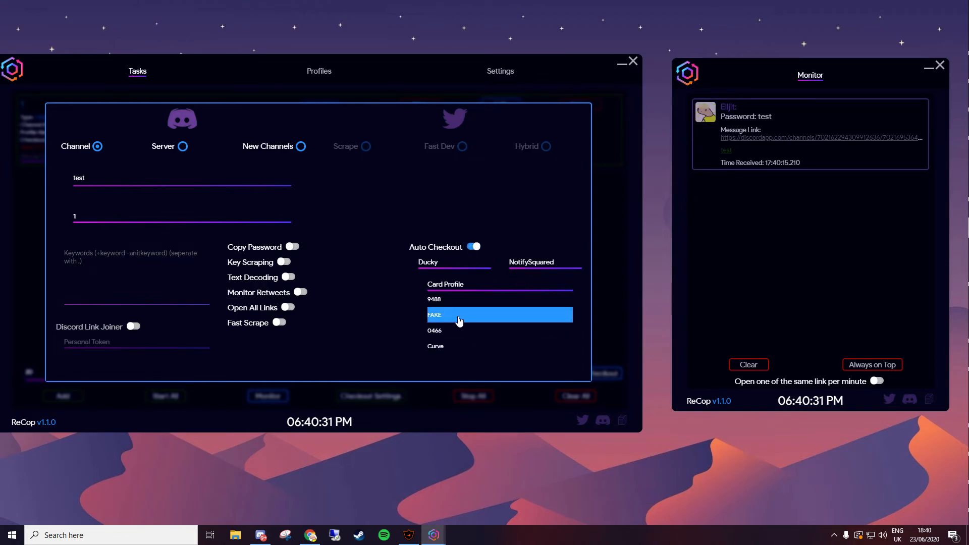
pyautogui.click(457, 317)
pyautogui.write('2')
pyautogui.click(454, 345)
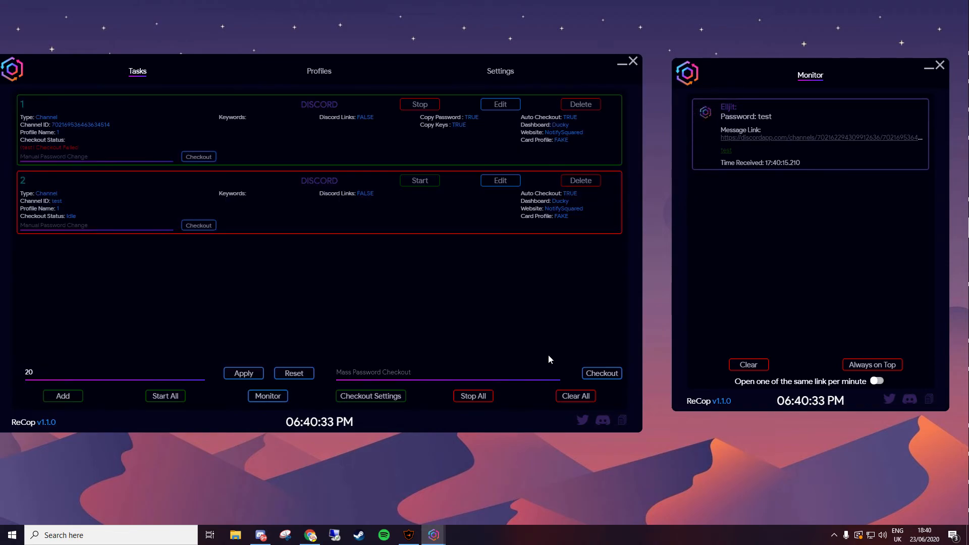
pyautogui.click(421, 180)
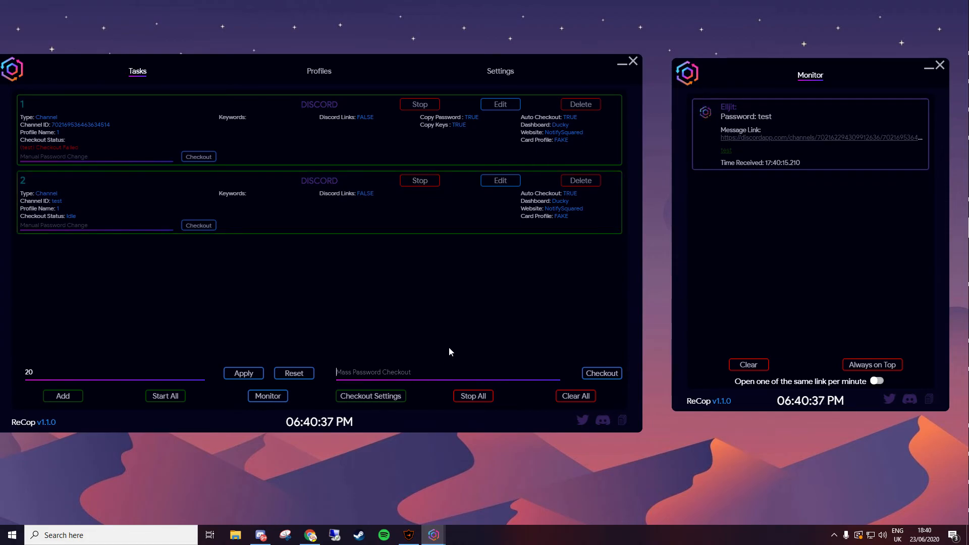
# - Enter the test mass password and run Checkout for all tasks
pyautogui.write('iamtesting')
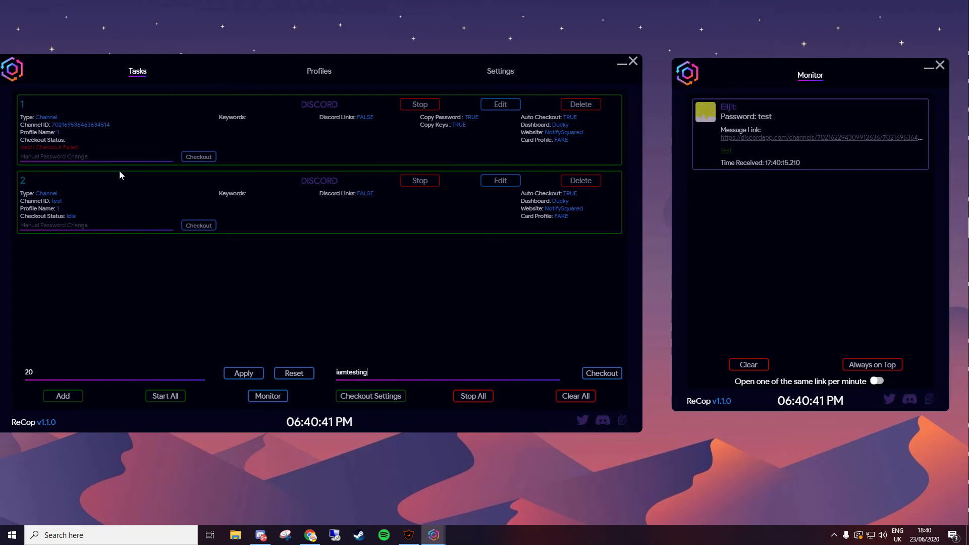
pyautogui.click(601, 374)
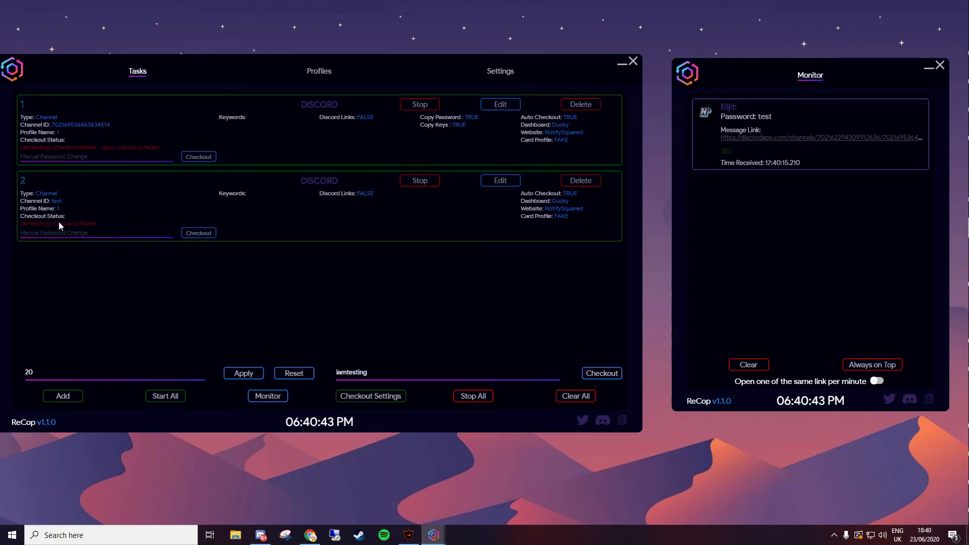